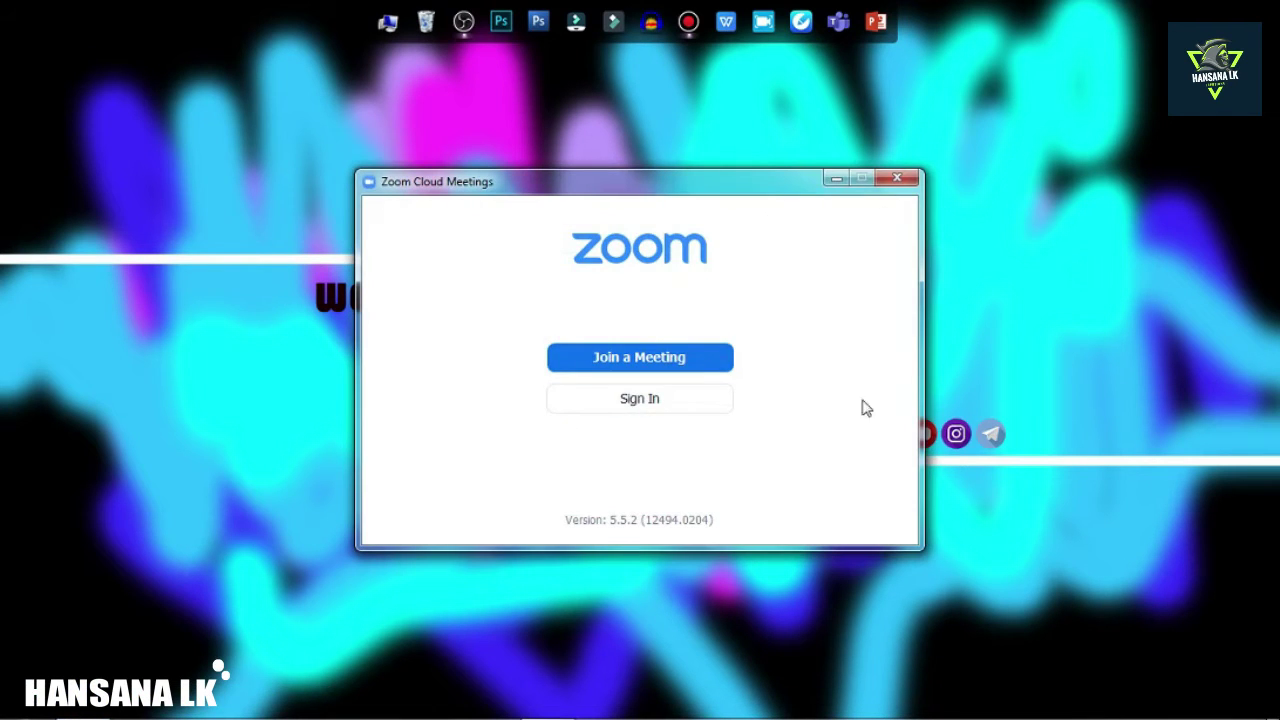
Open Zoom's Sign In form and enter the account e-mail address and password.
click(636, 409)
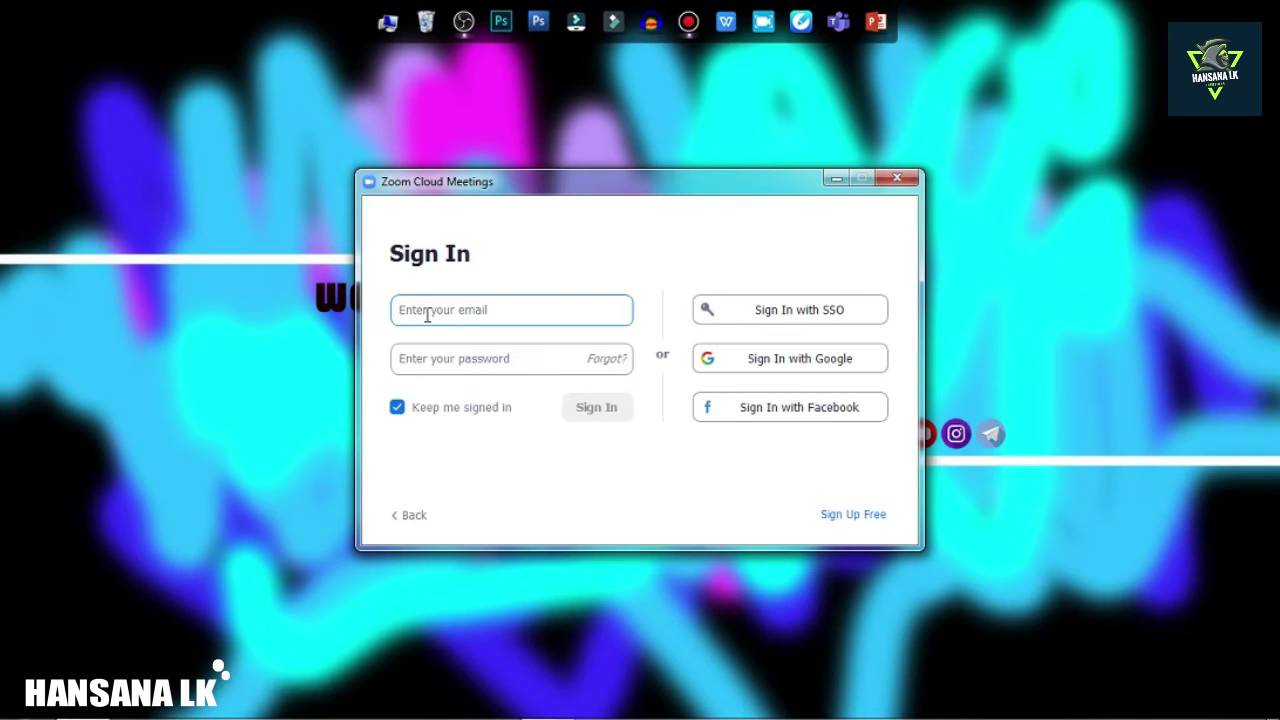
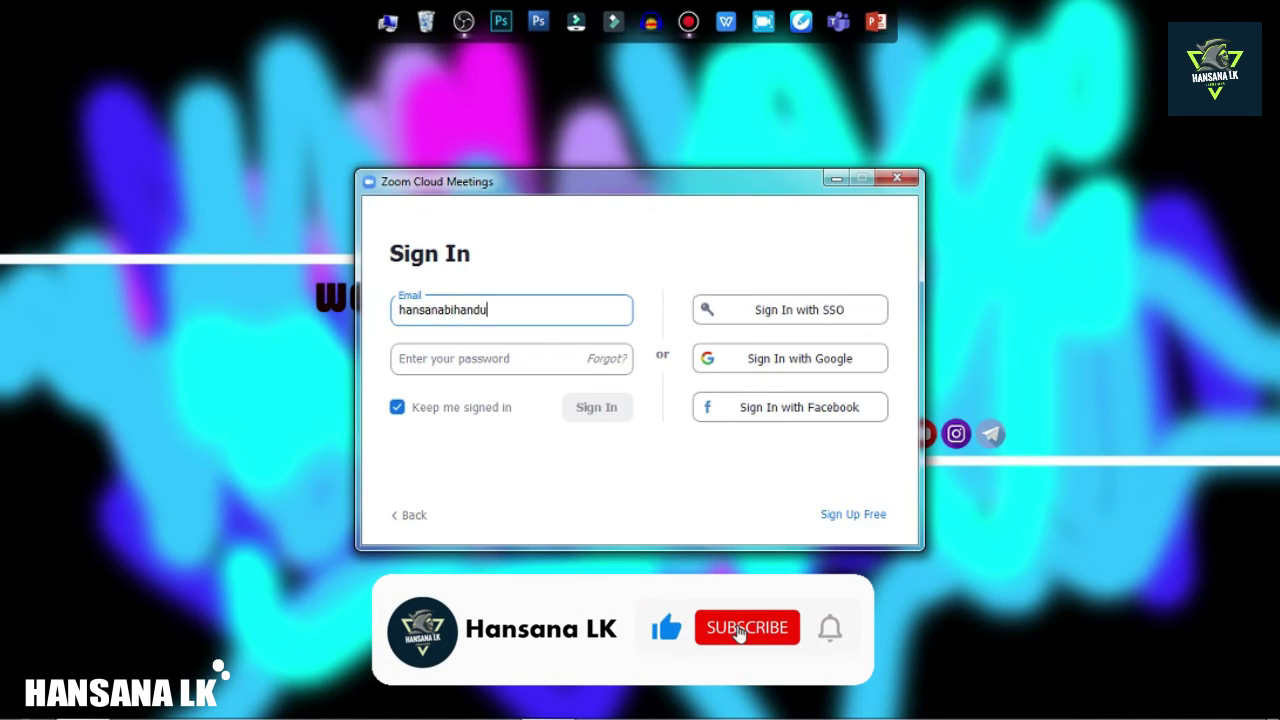
click(420, 358)
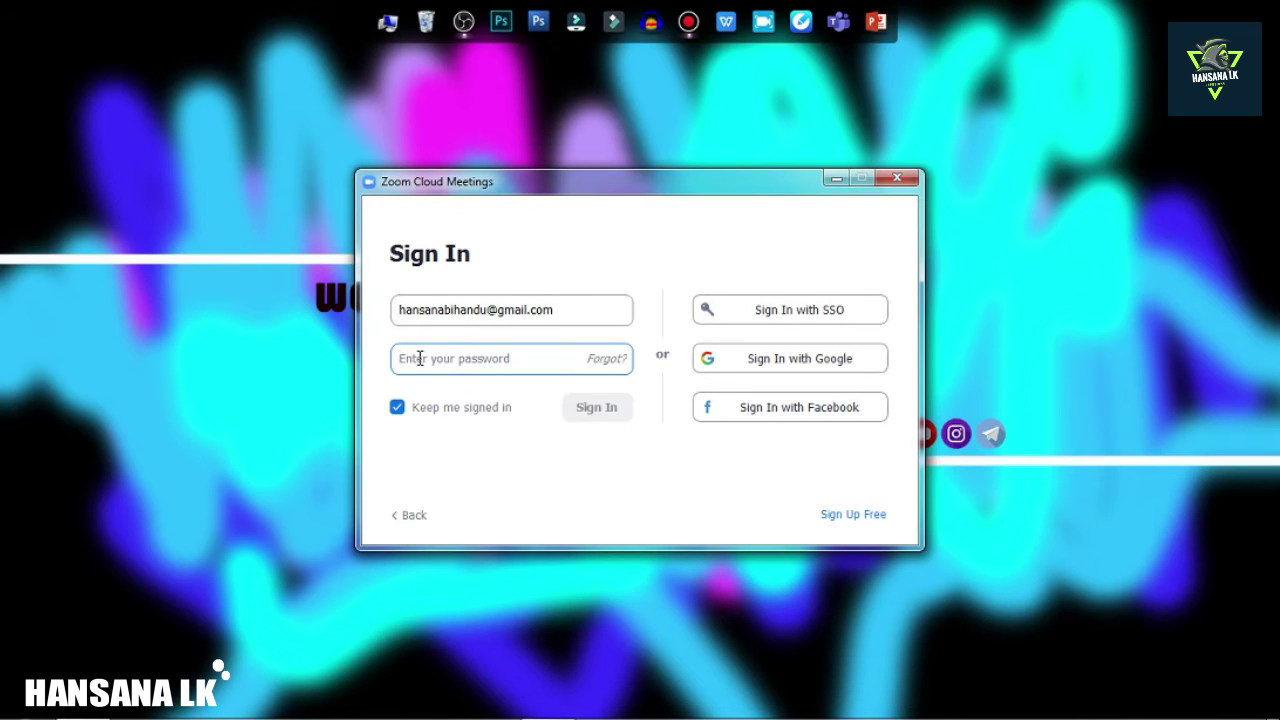
text(**)
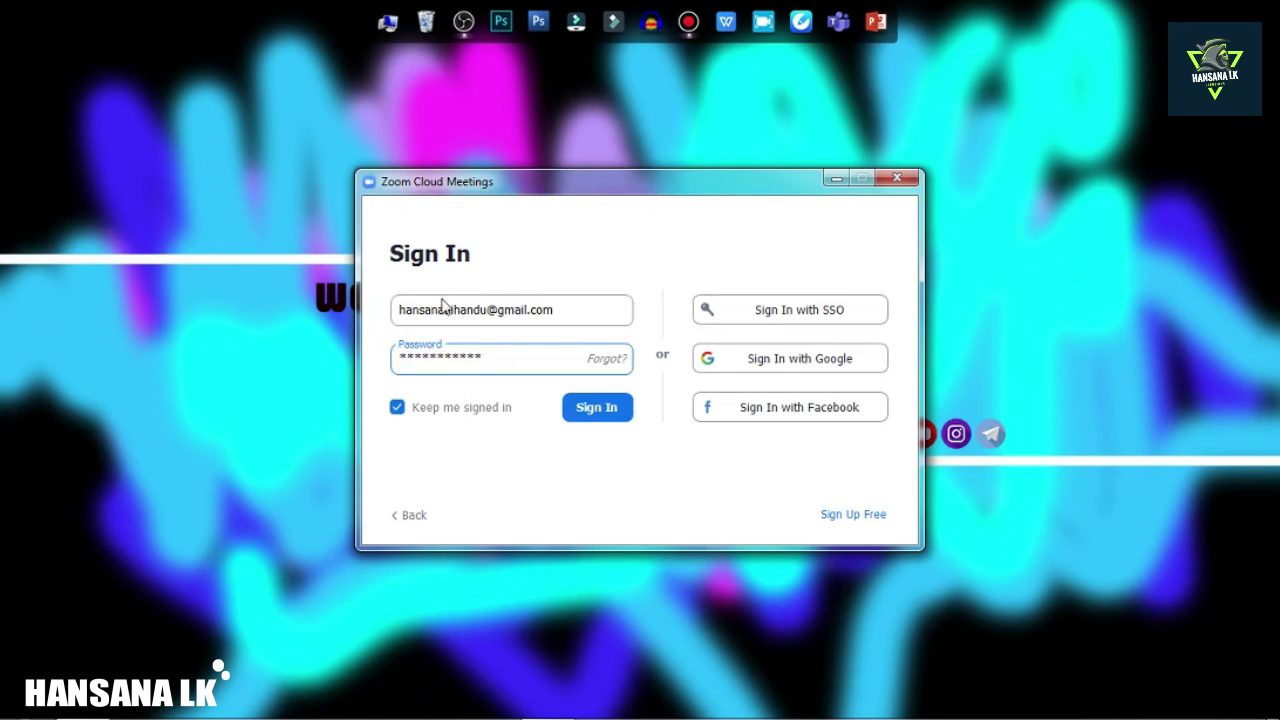
Submit the sign-in, then open and dismiss the avatar's account menu on the Home screen.
click(596, 408)
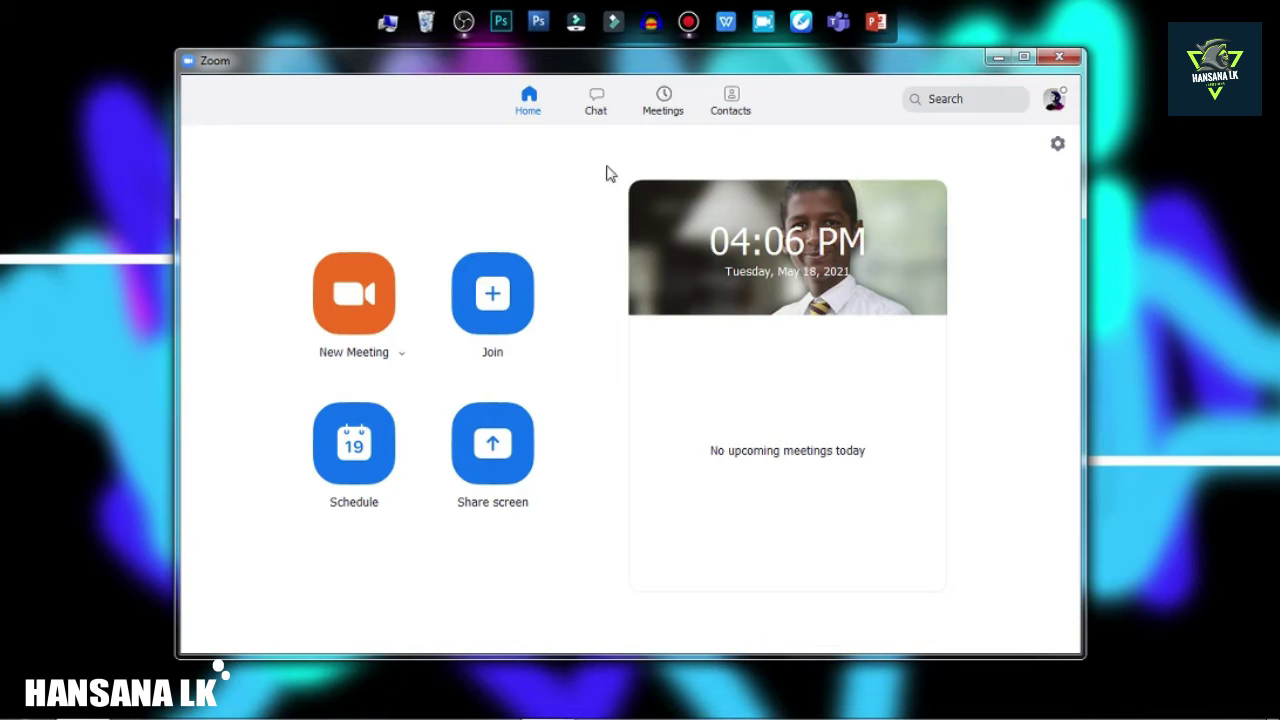
mouse_move(919, 241)
click(1055, 102)
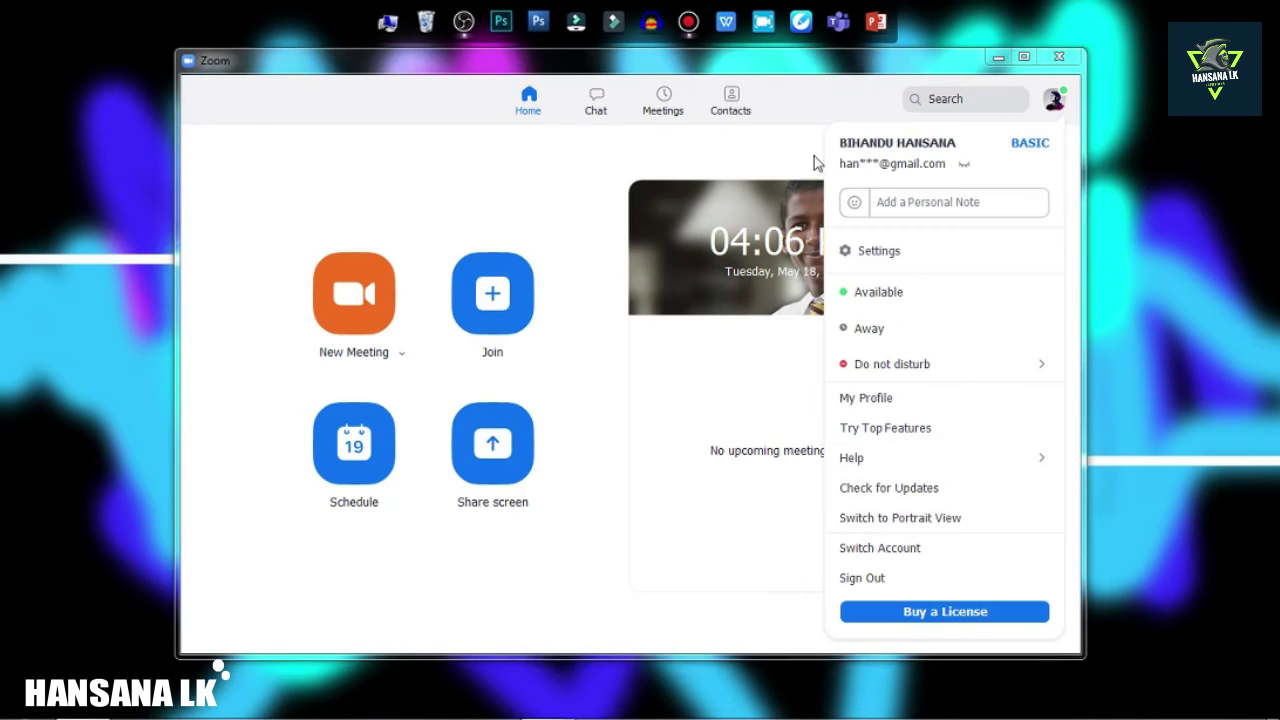
click(757, 139)
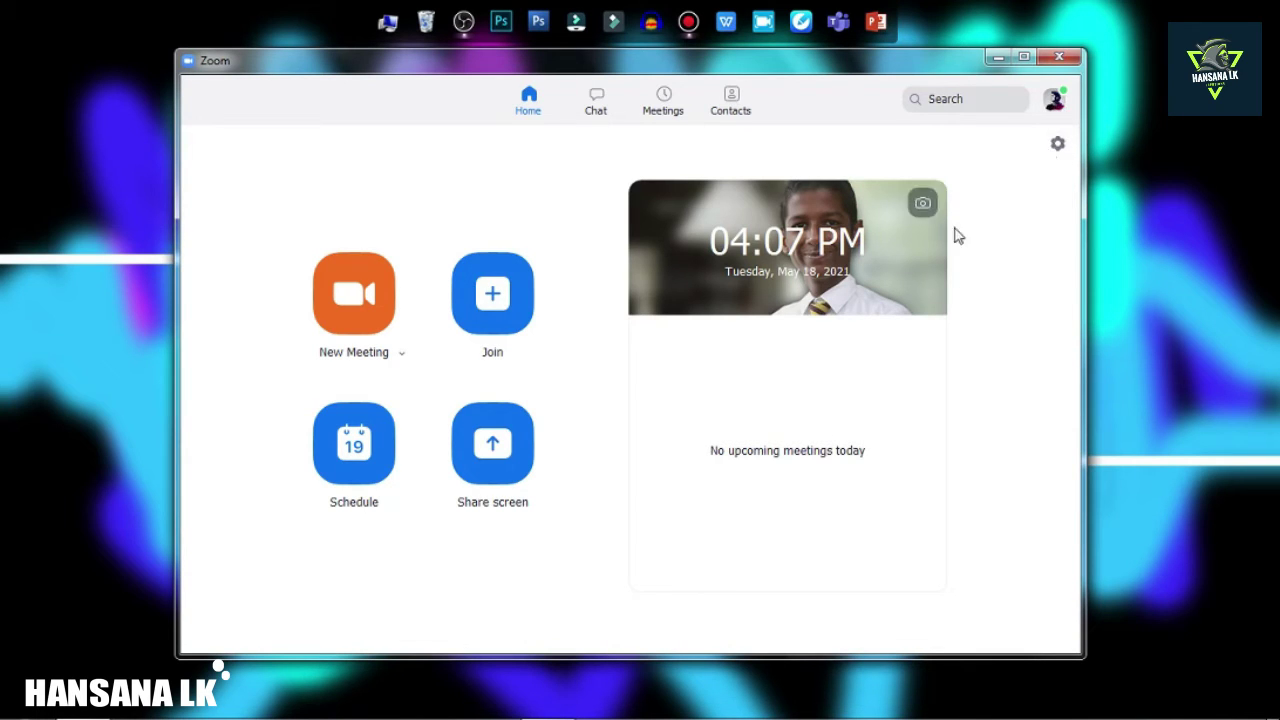
Go to the Profile page of Zoom Settings to see the current account picture.
click(1058, 146)
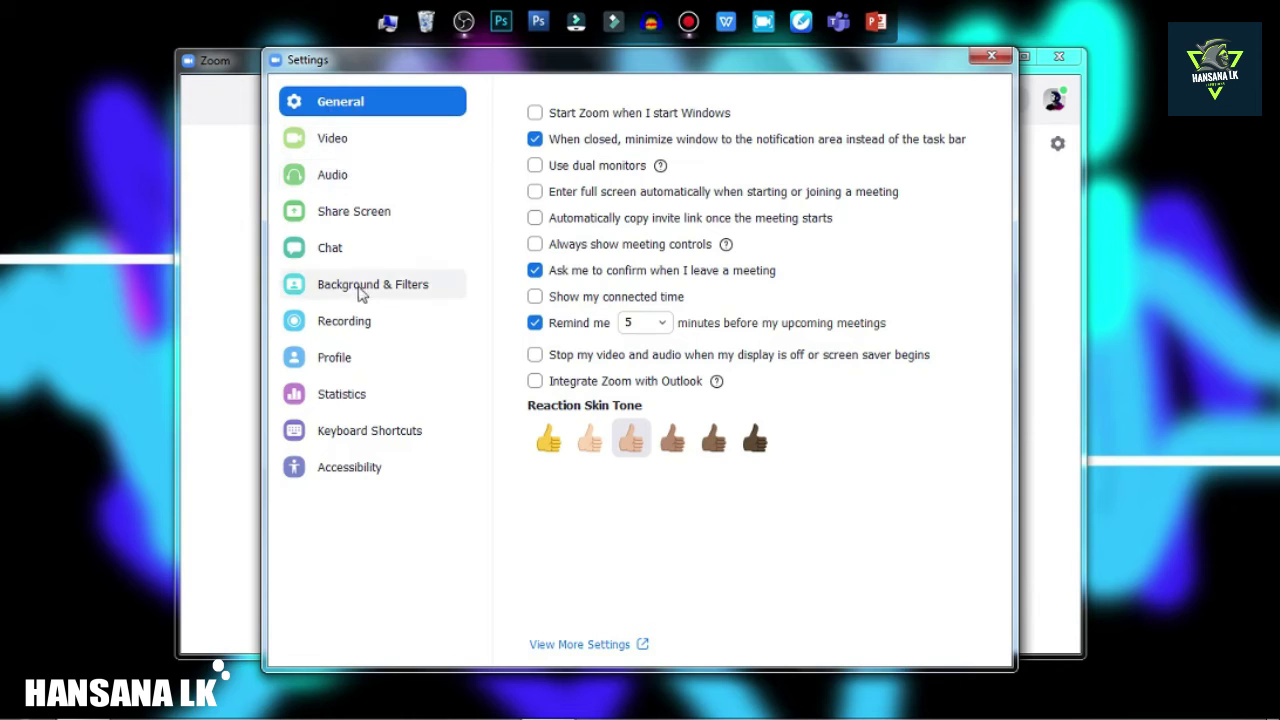
click(343, 366)
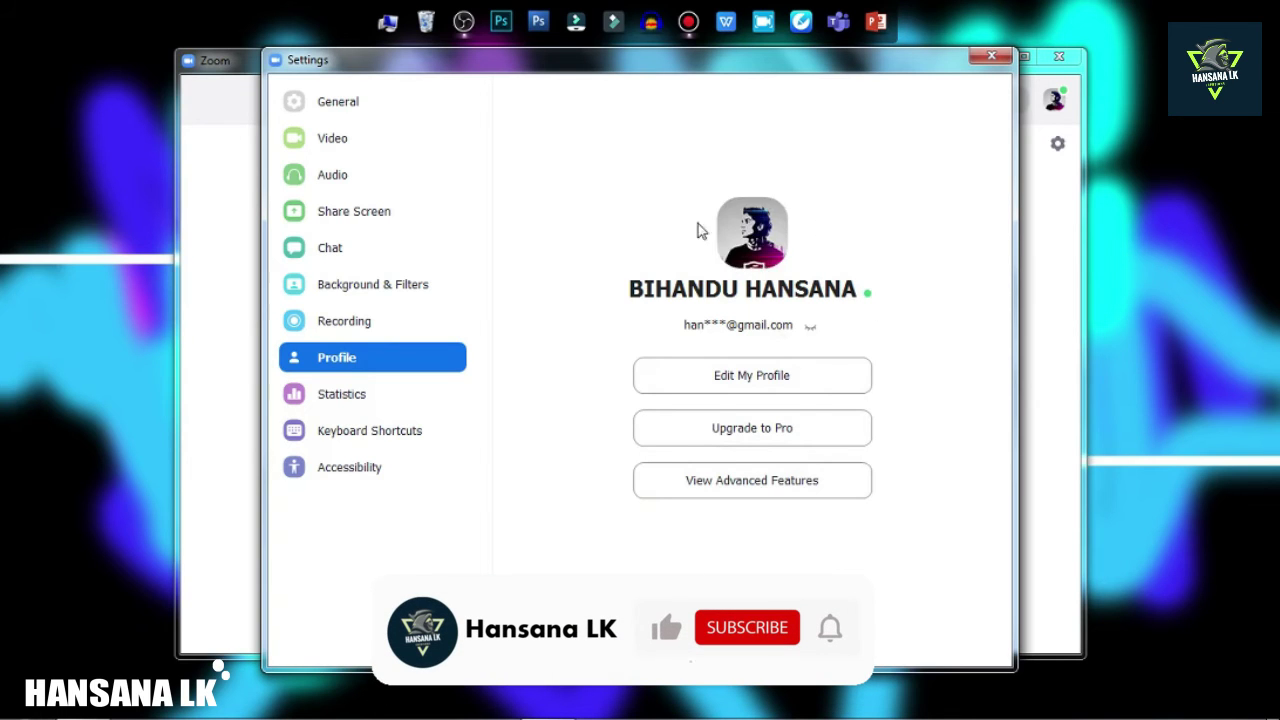
click(752, 231)
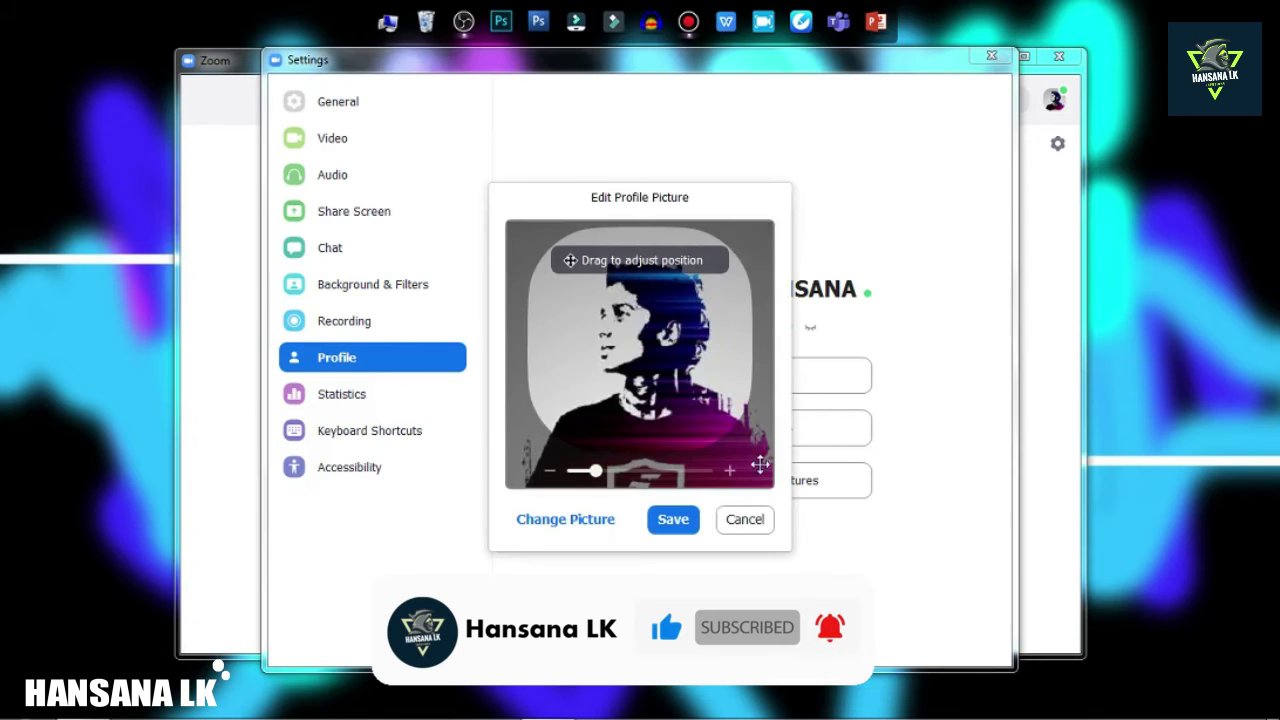
click(745, 519)
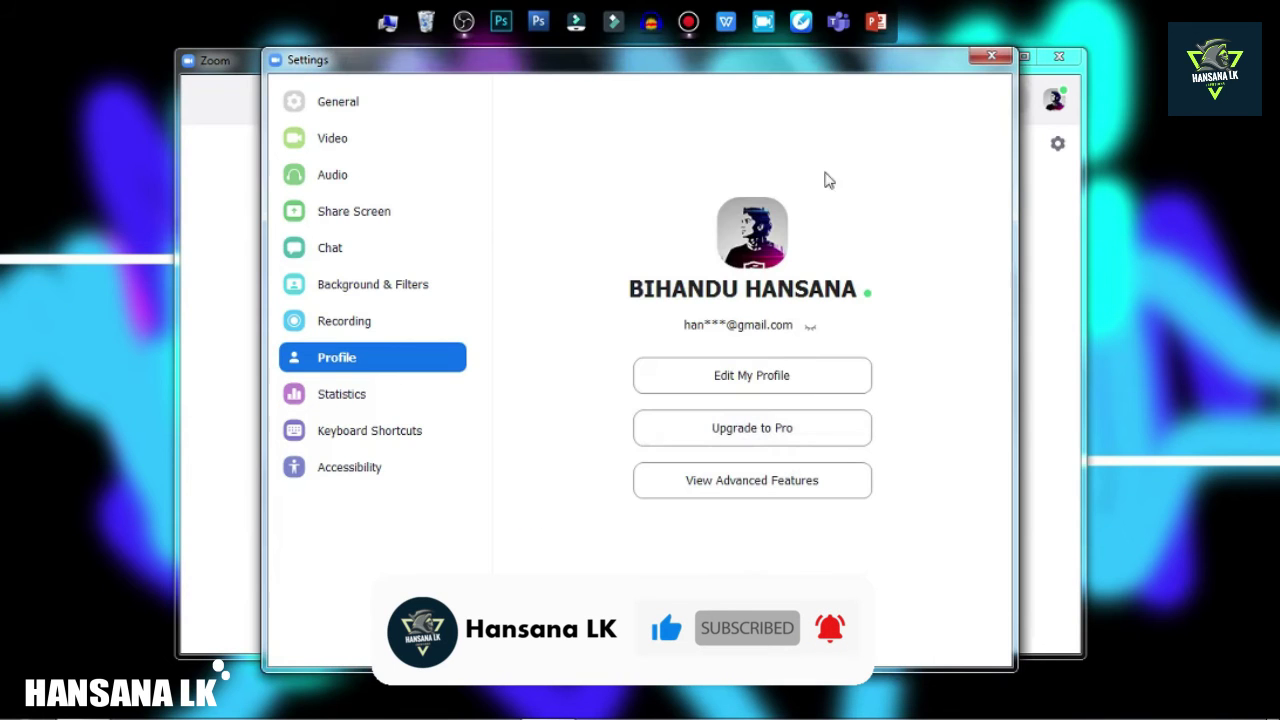
click(752, 377)
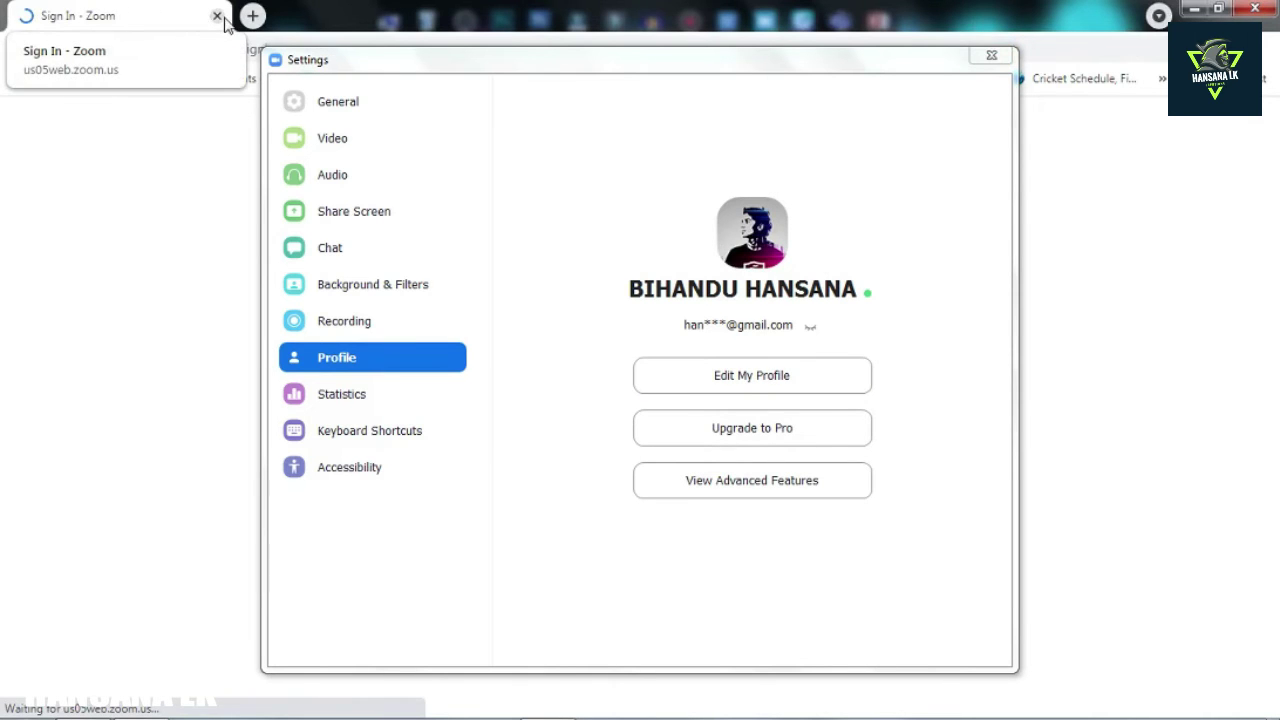
drag(713, 66, 733, 44)
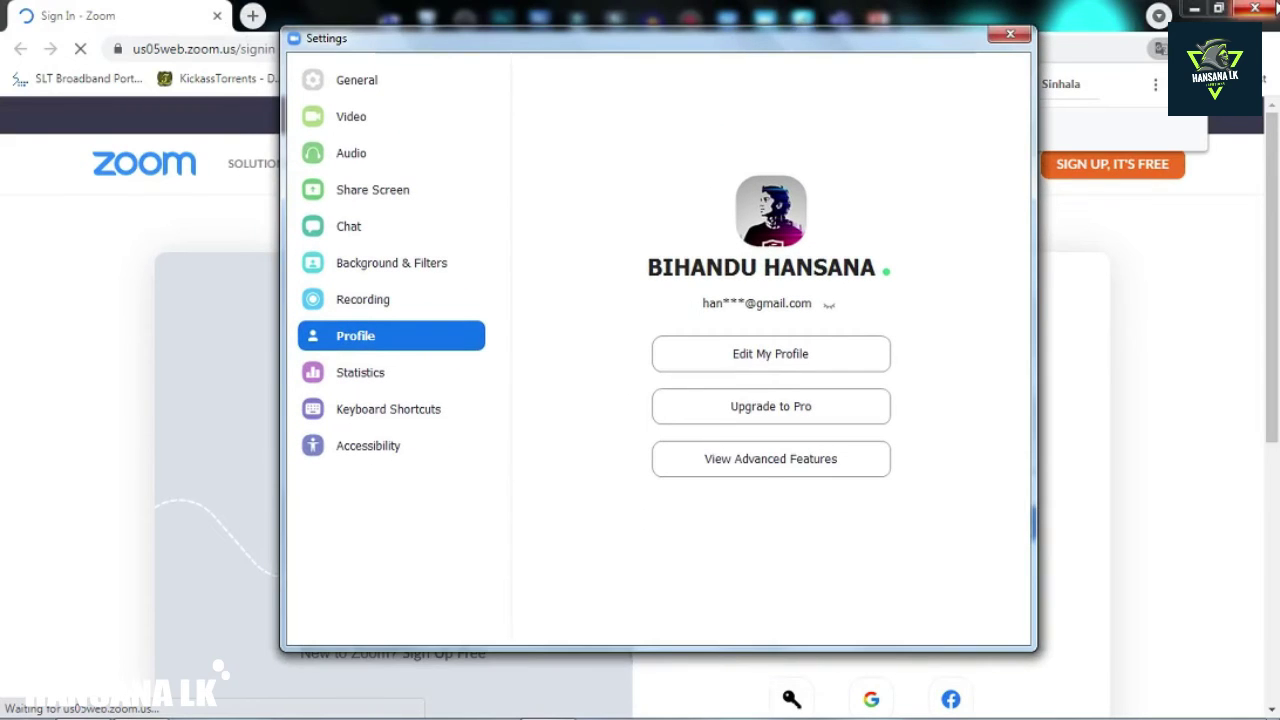
click(1255, 8)
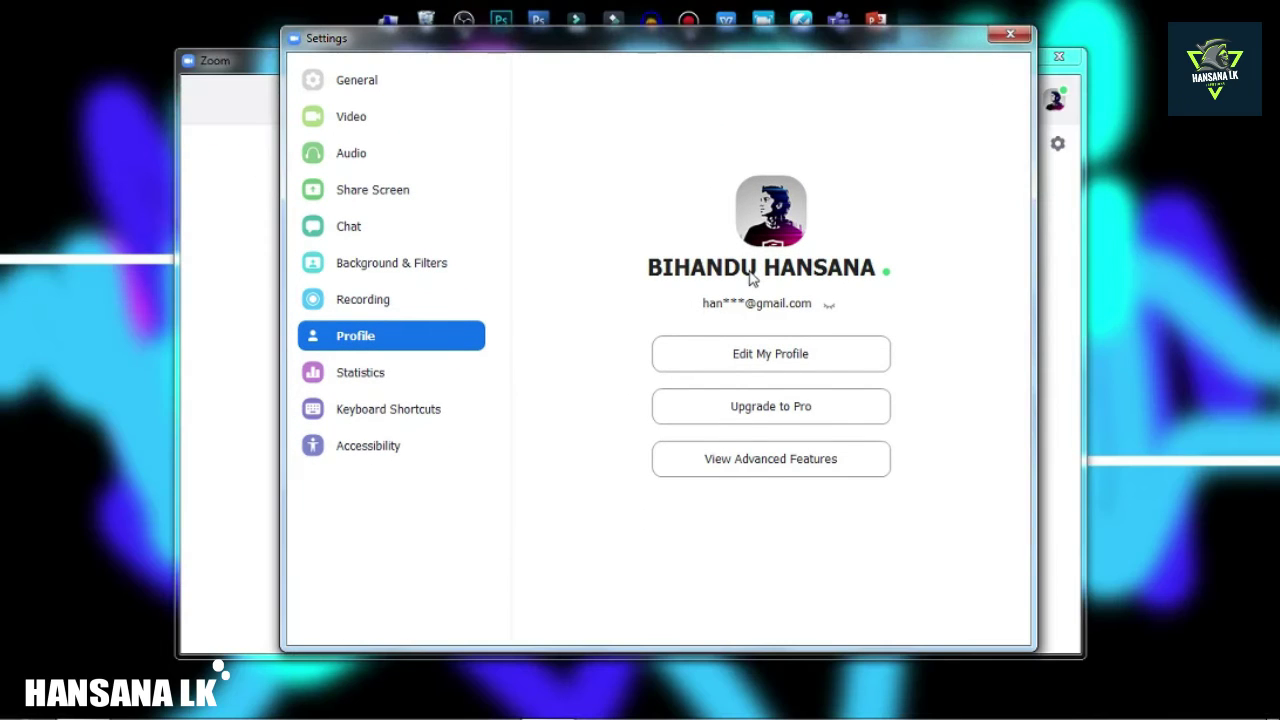
Open the picture editor, zoom out, and load the NavodRCB cricket-jersey image from PHOTO\MY.
click(771, 213)
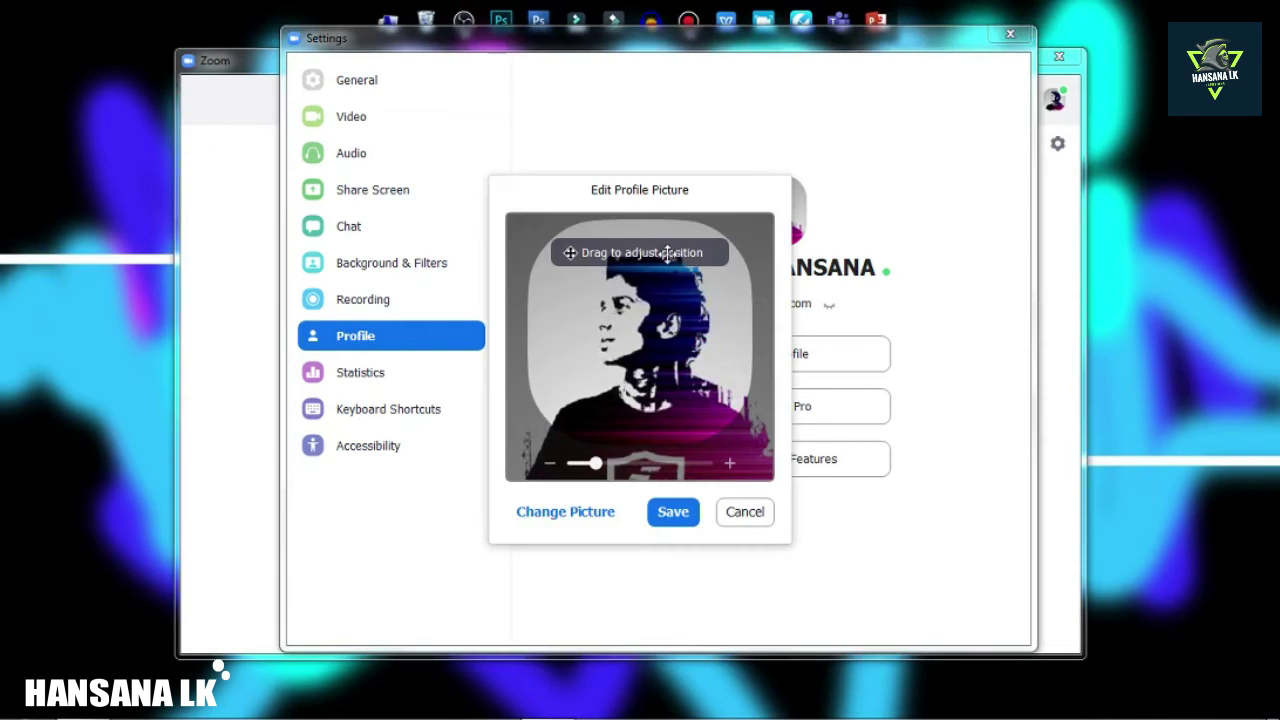
drag(595, 463, 573, 463)
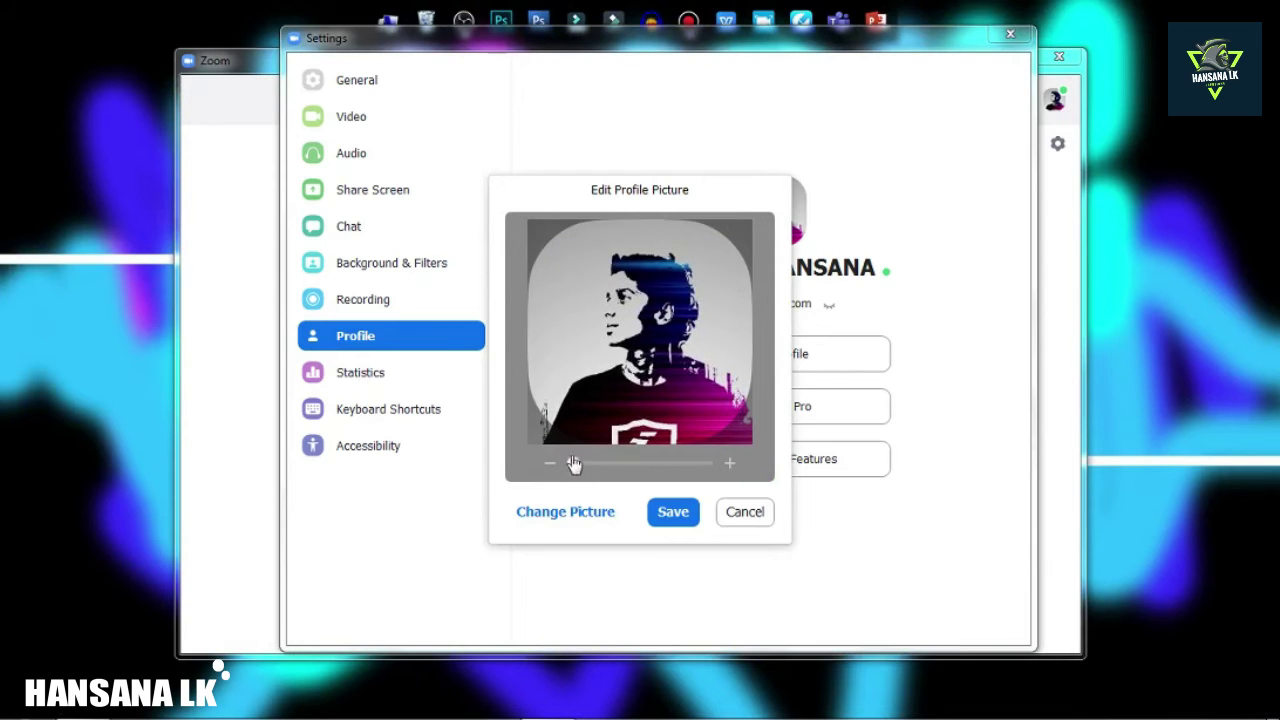
click(563, 518)
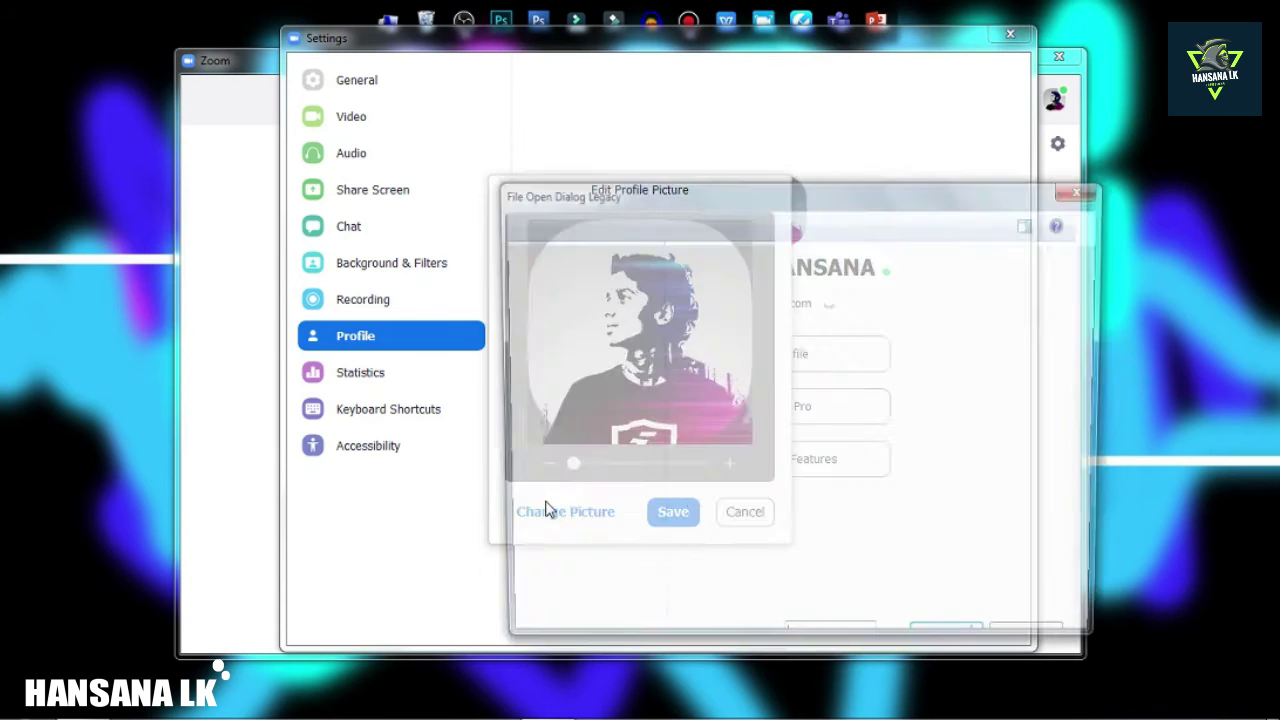
drag(852, 190, 707, 90)
drag(972, 202, 968, 376)
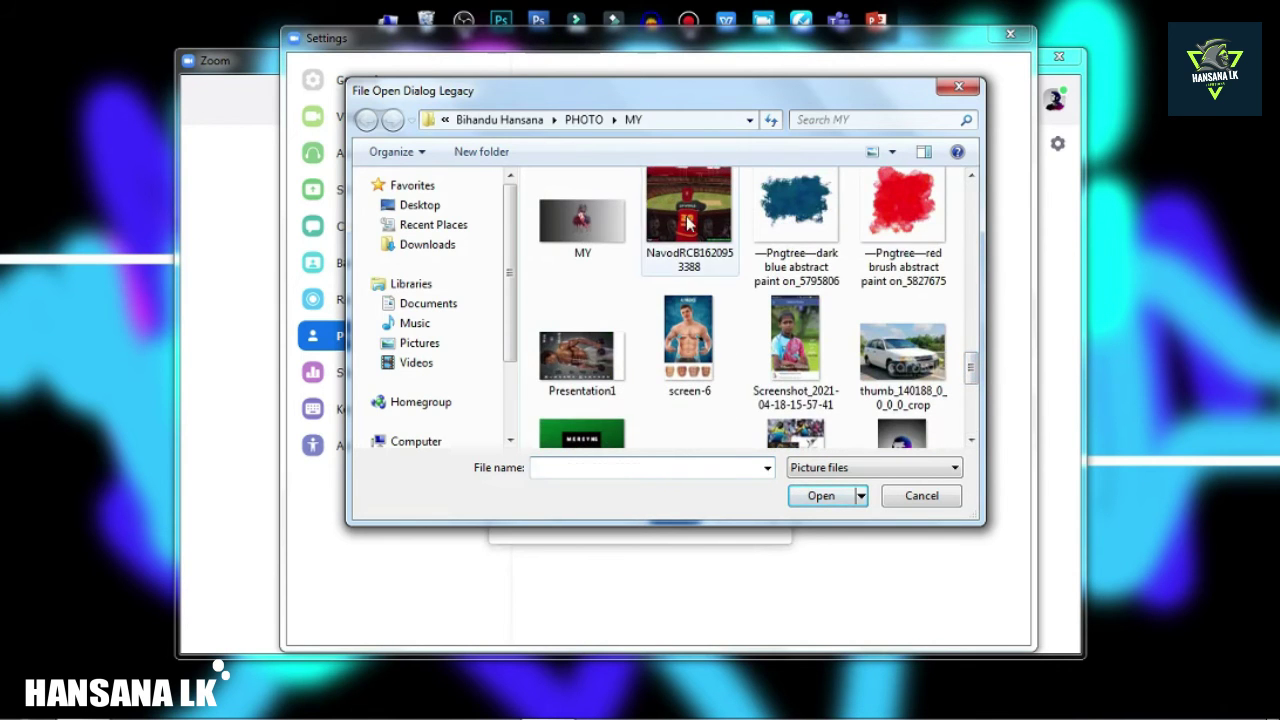
click(693, 226)
double_click(693, 226)
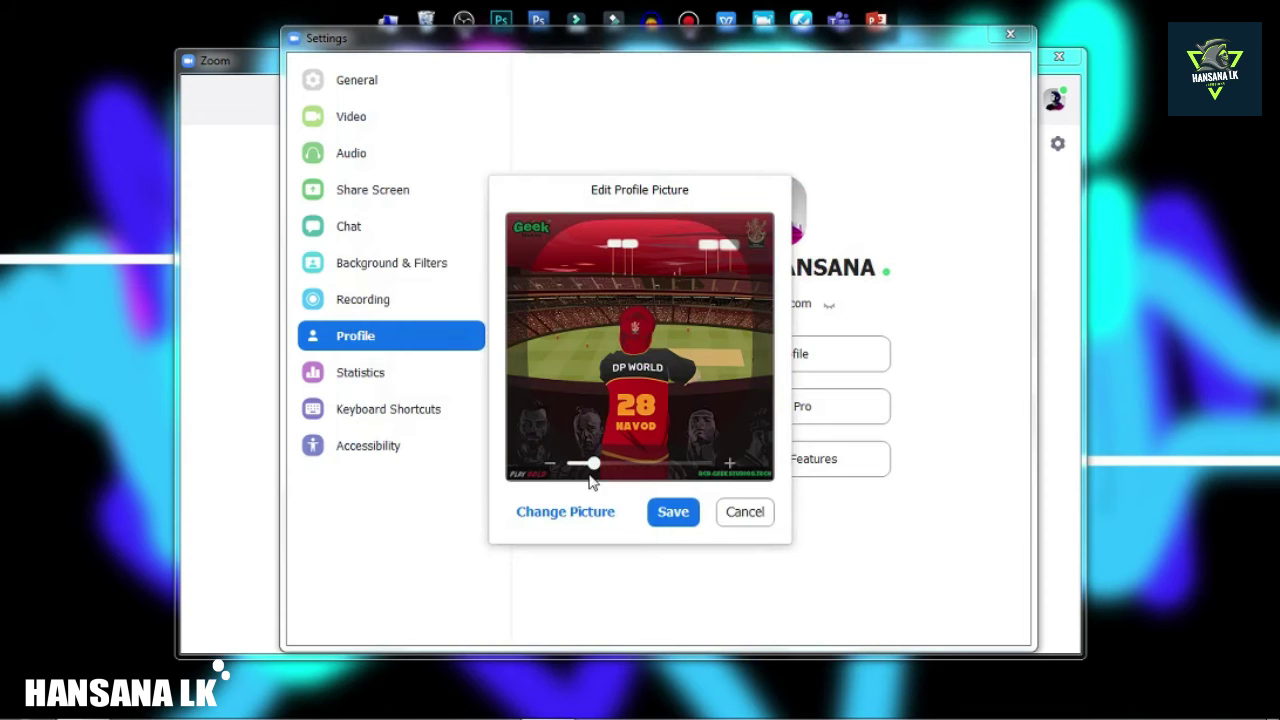
Swap the pending image for the Black and Red Gaming Logo file.
click(610, 514)
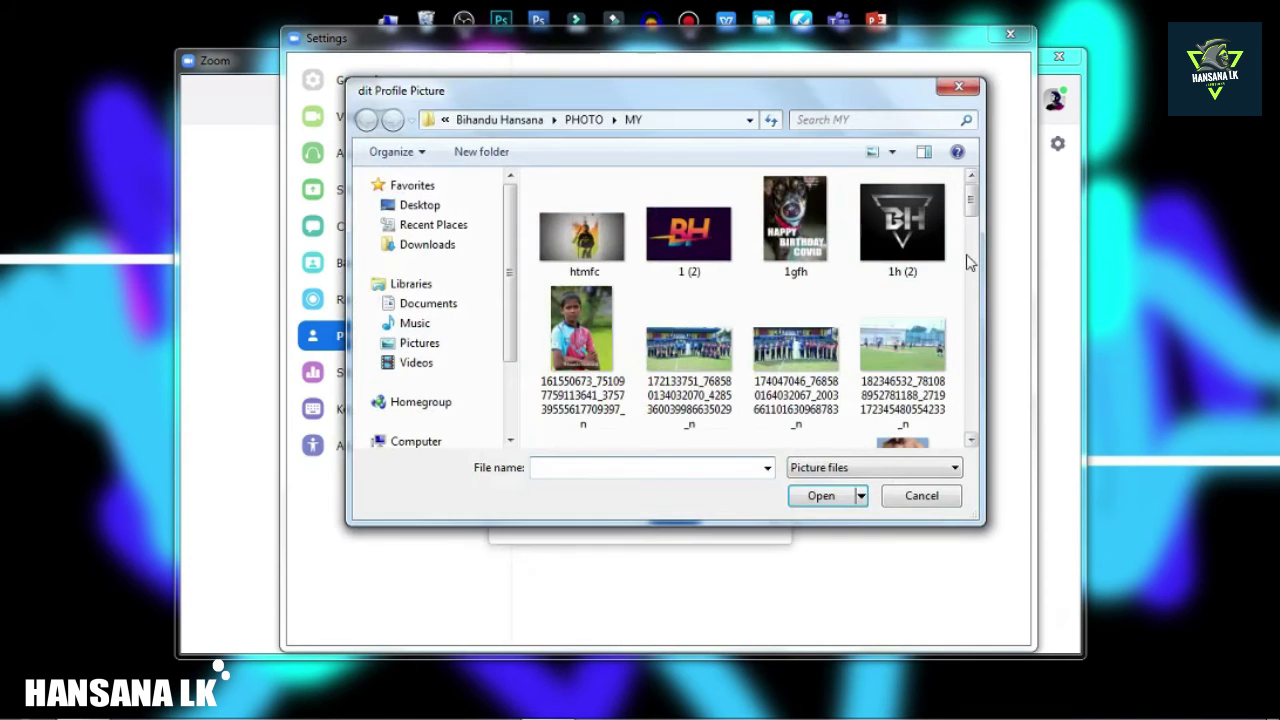
drag(978, 203, 988, 252)
click(800, 255)
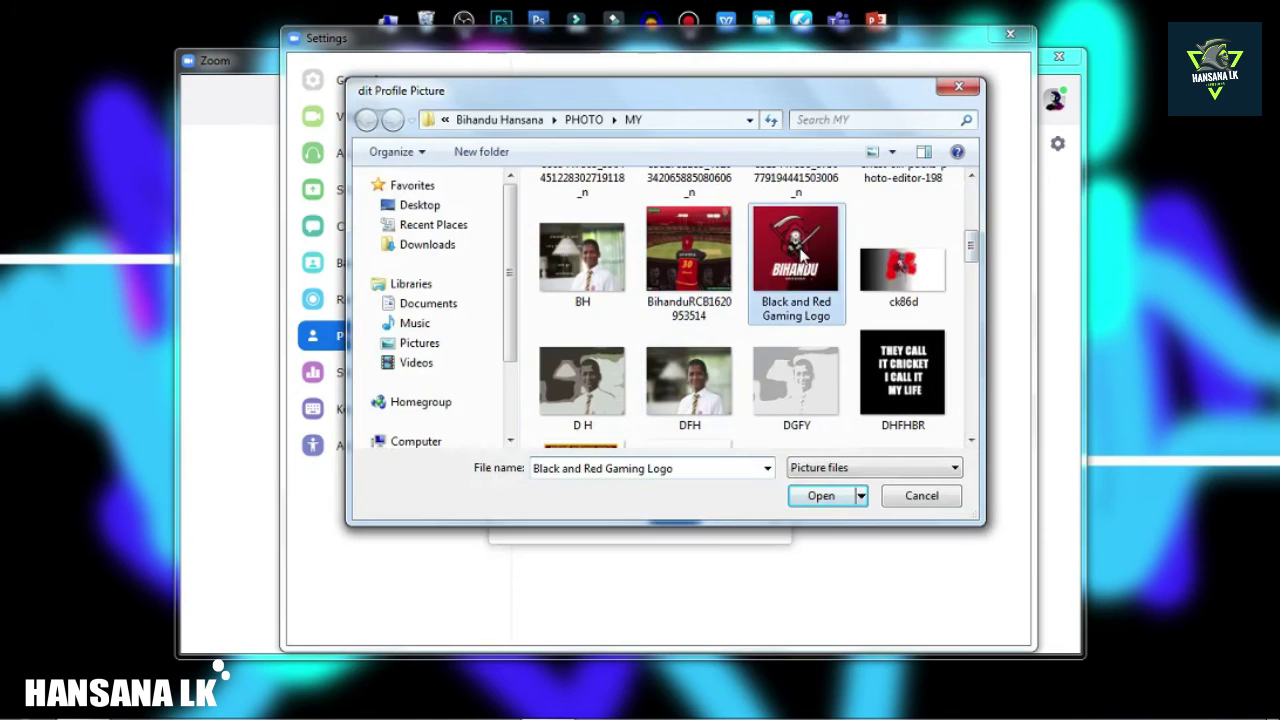
double_click(800, 255)
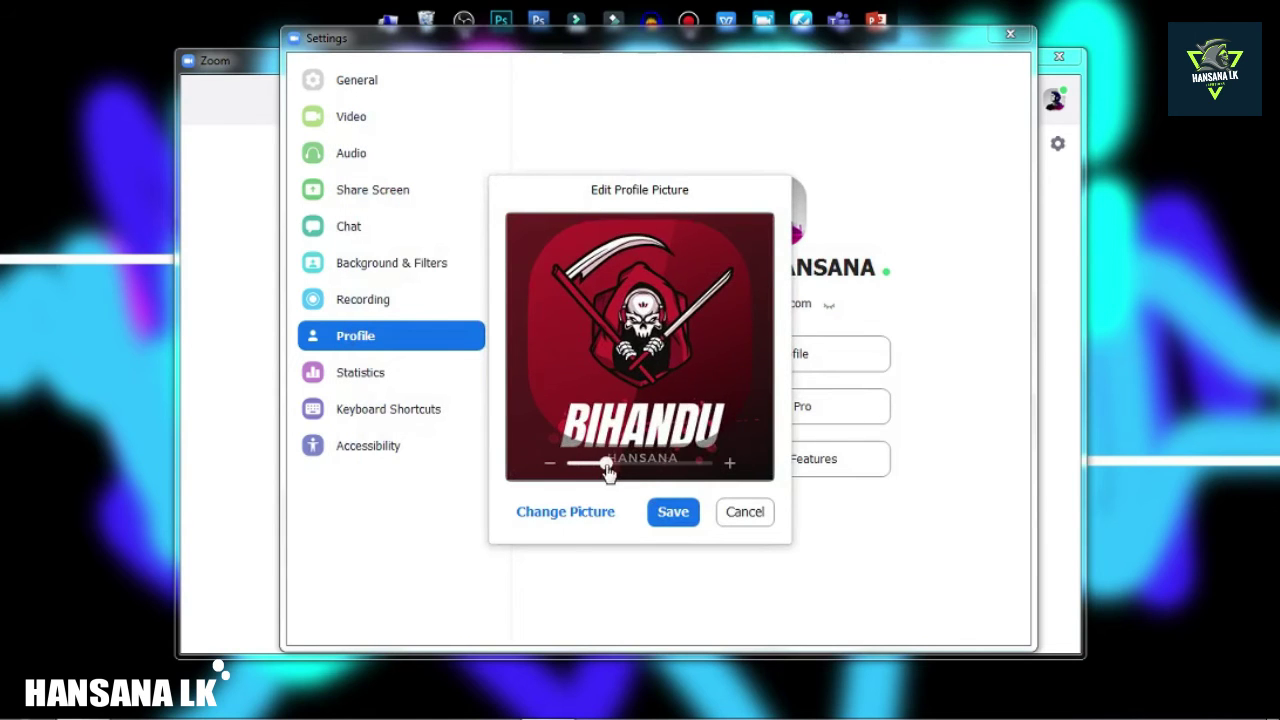
Adjust the zoom and position so the BIHANDU logo fits the crop neatly.
drag(594, 464, 600, 467)
drag(715, 347, 703, 348)
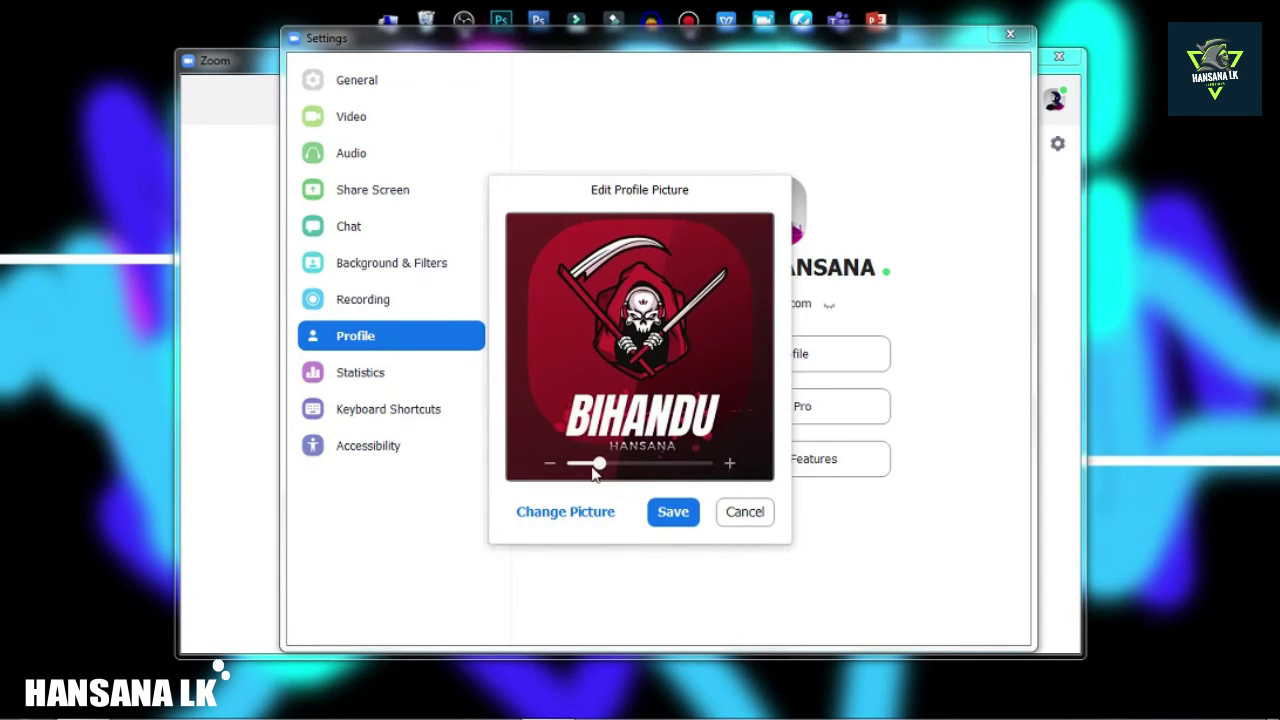
drag(600, 471, 585, 474)
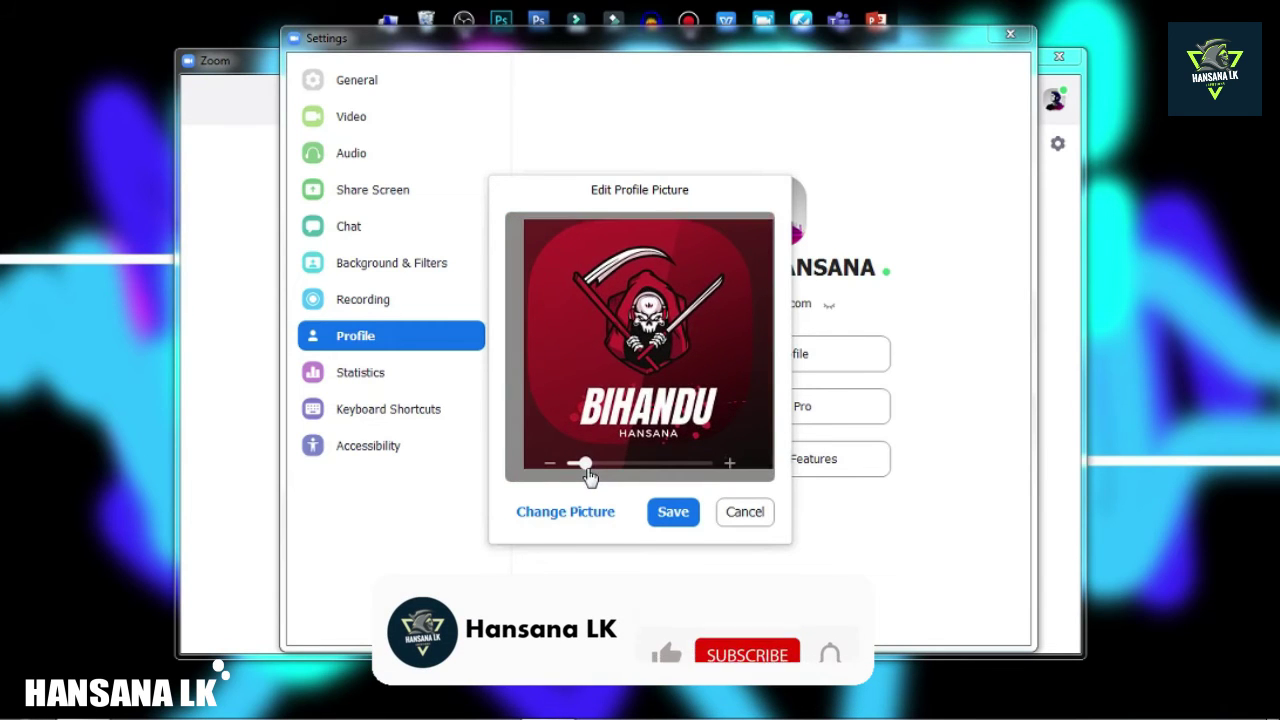
drag(652, 398, 647, 384)
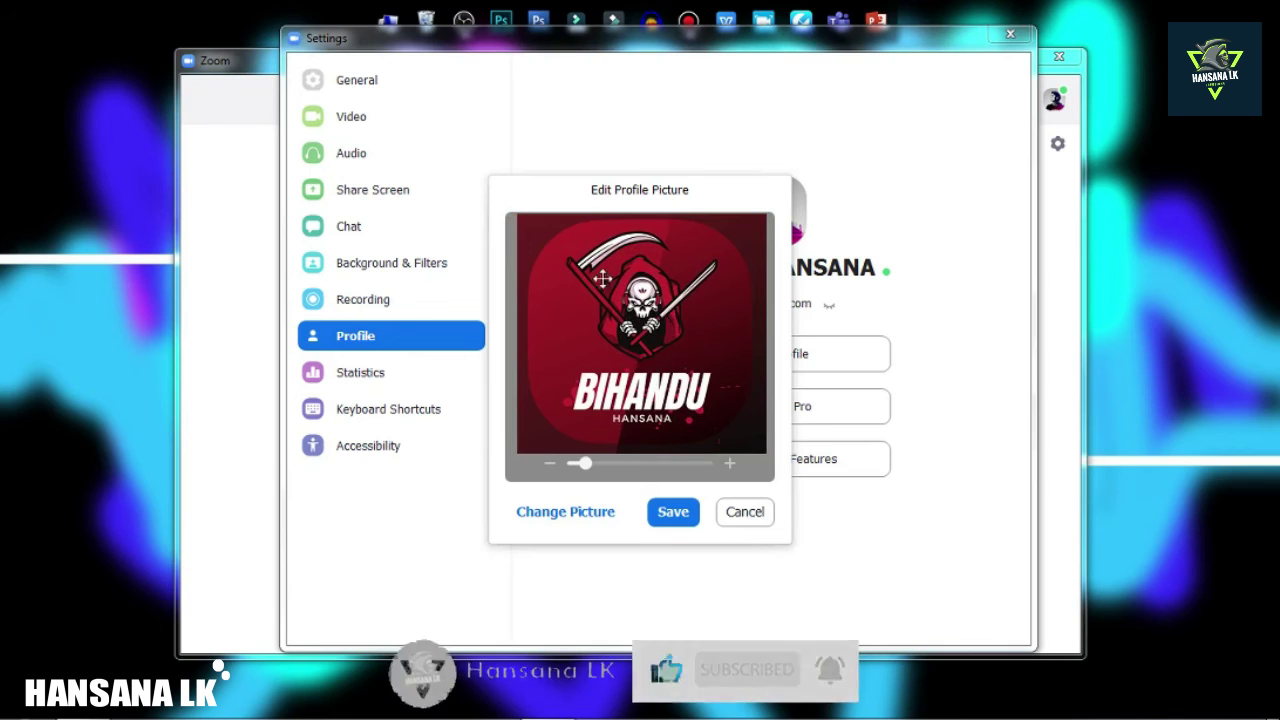
Save the red BIHANDU logo as the profile picture, reopening the editor to save once more.
click(670, 514)
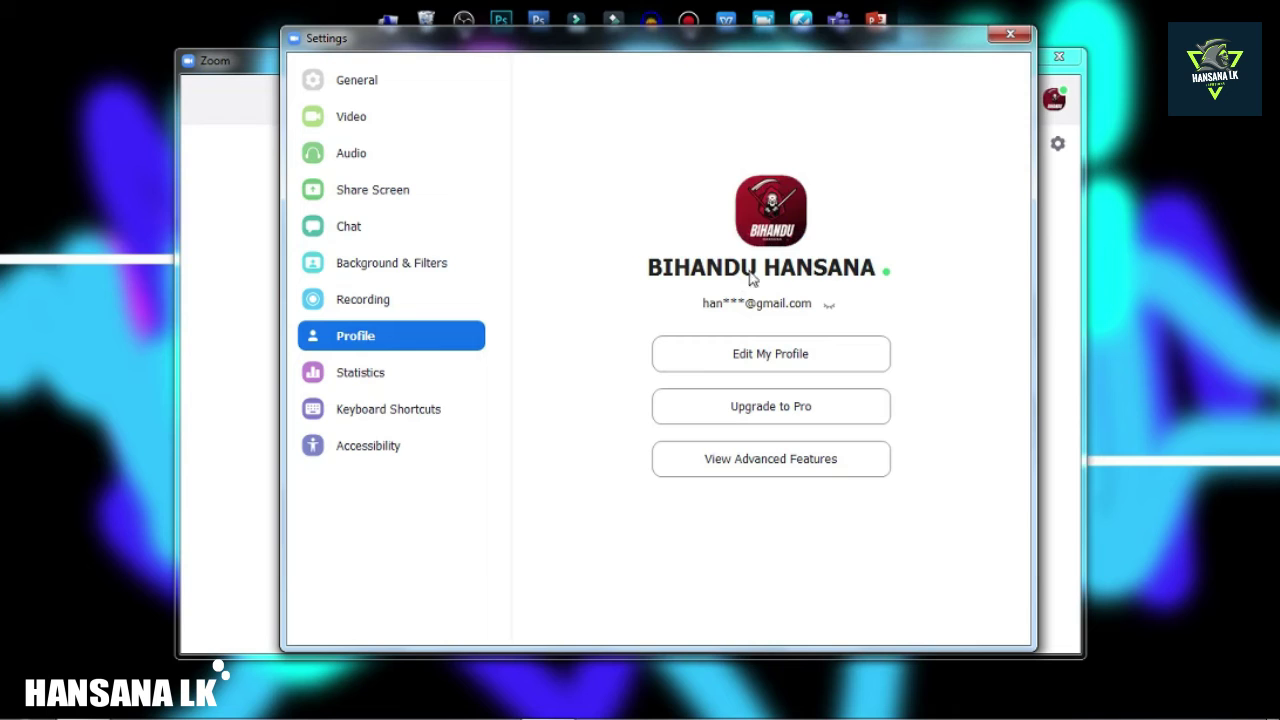
click(771, 212)
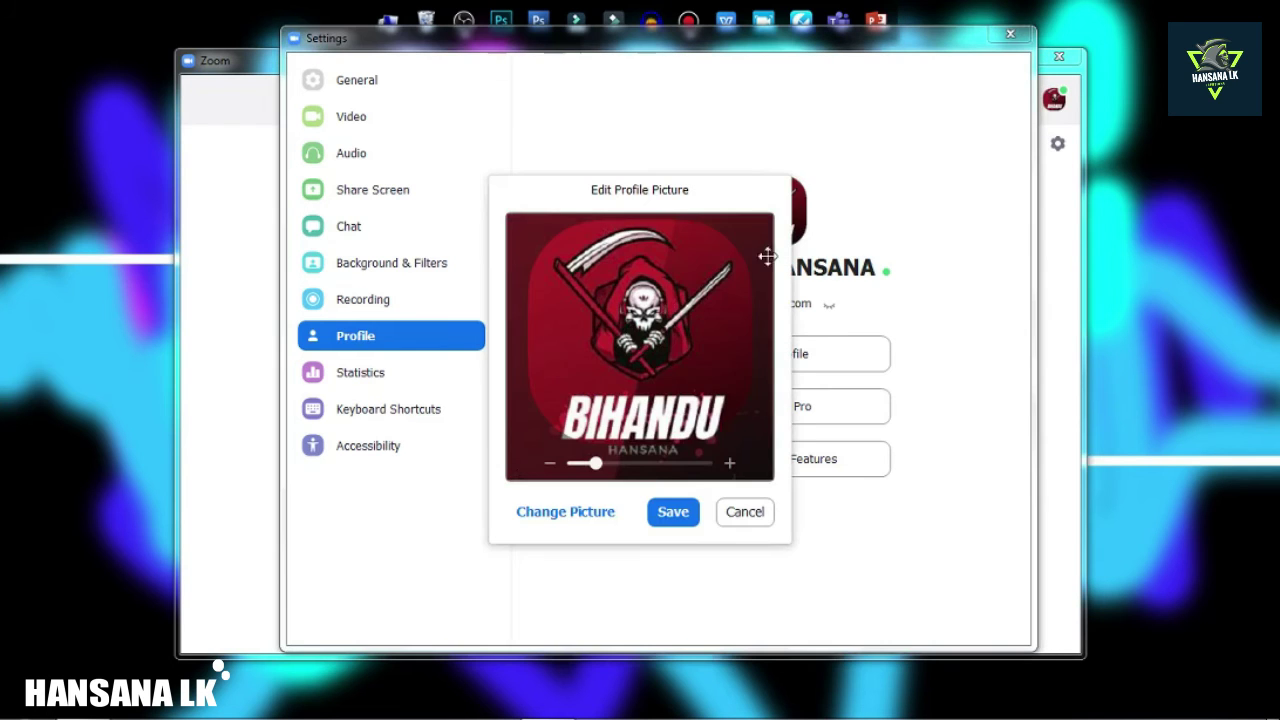
click(682, 520)
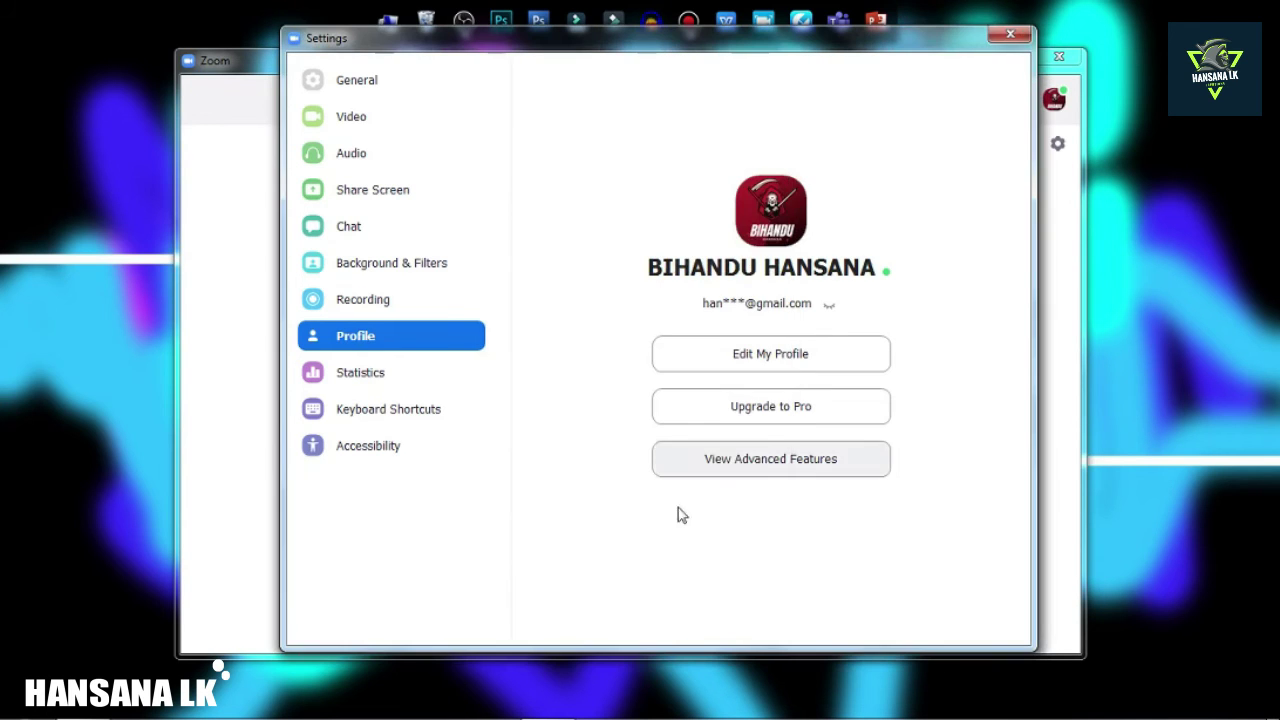
Close the Settings window and then the Zoom main window.
click(1009, 36)
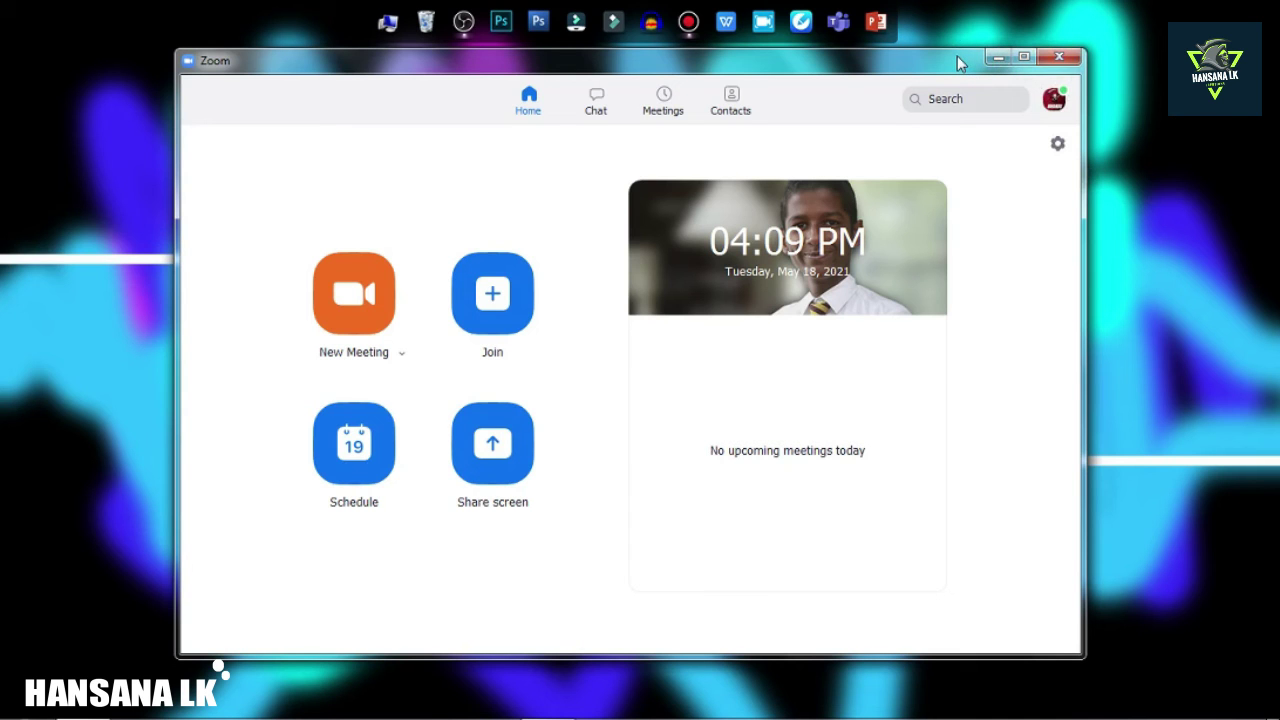
click(1058, 57)
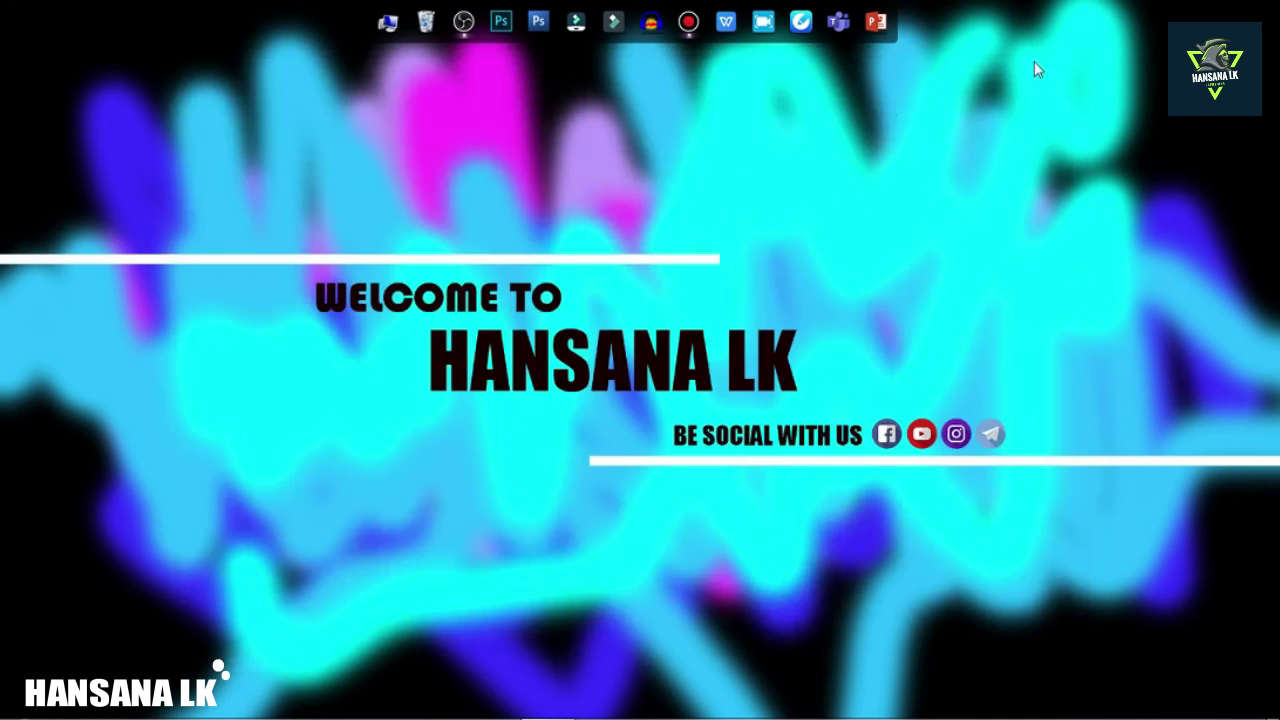